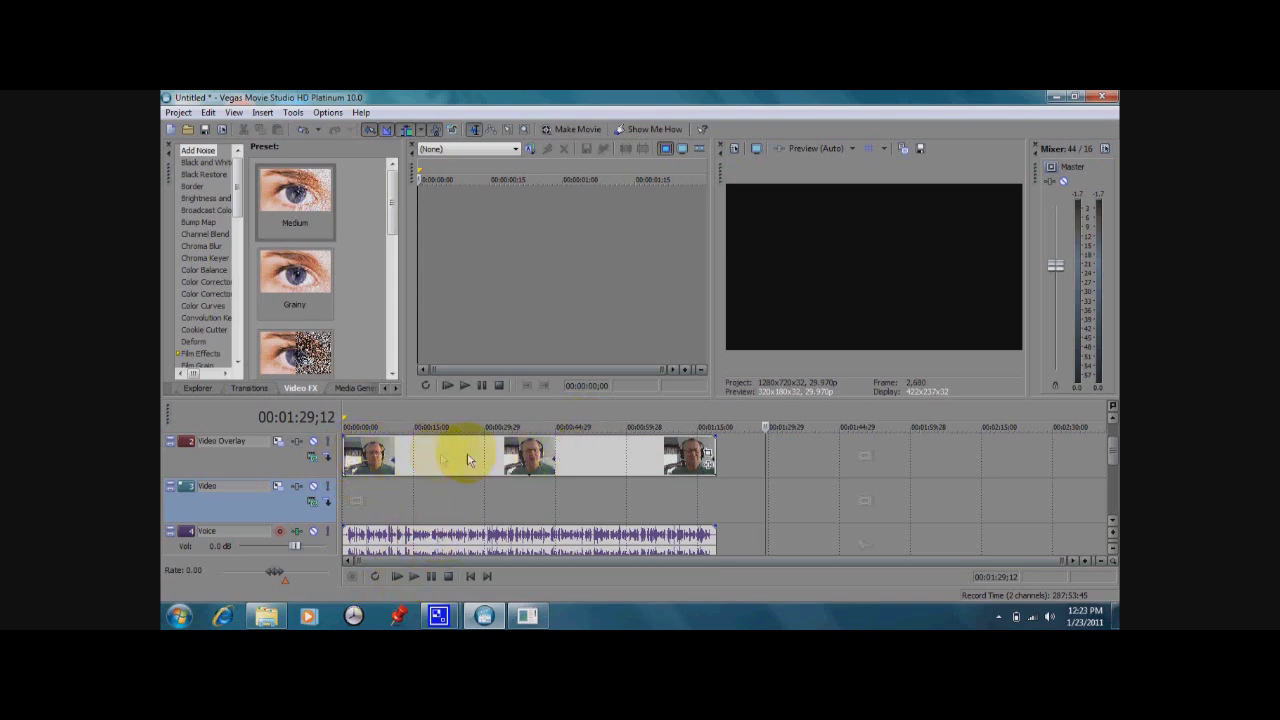
# Bring the Explorer folder window with the camera clips back into view.
pyautogui.click(262, 616)
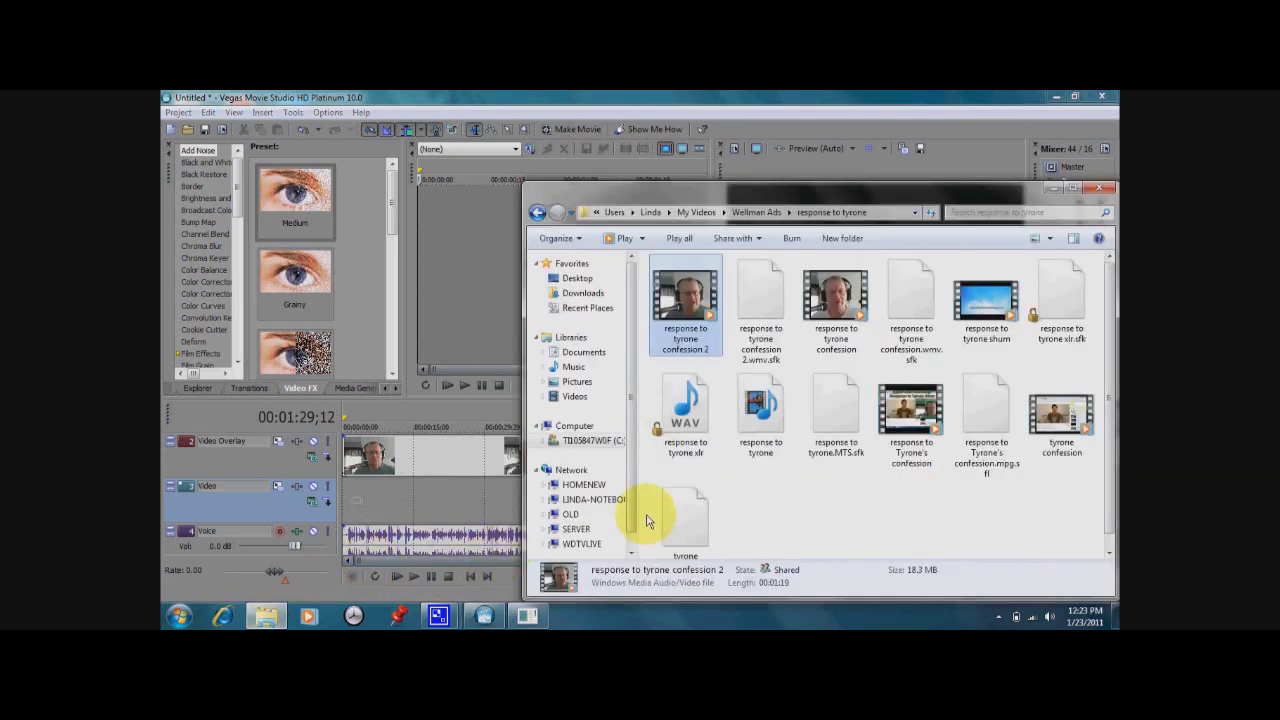
# Drag 'response to tyrone confession 2' onto the Vegas Video Overlay track and select its events.
pyautogui.moveTo(348, 500); pyautogui.dragTo(348, 500)
pyautogui.click(476, 463)
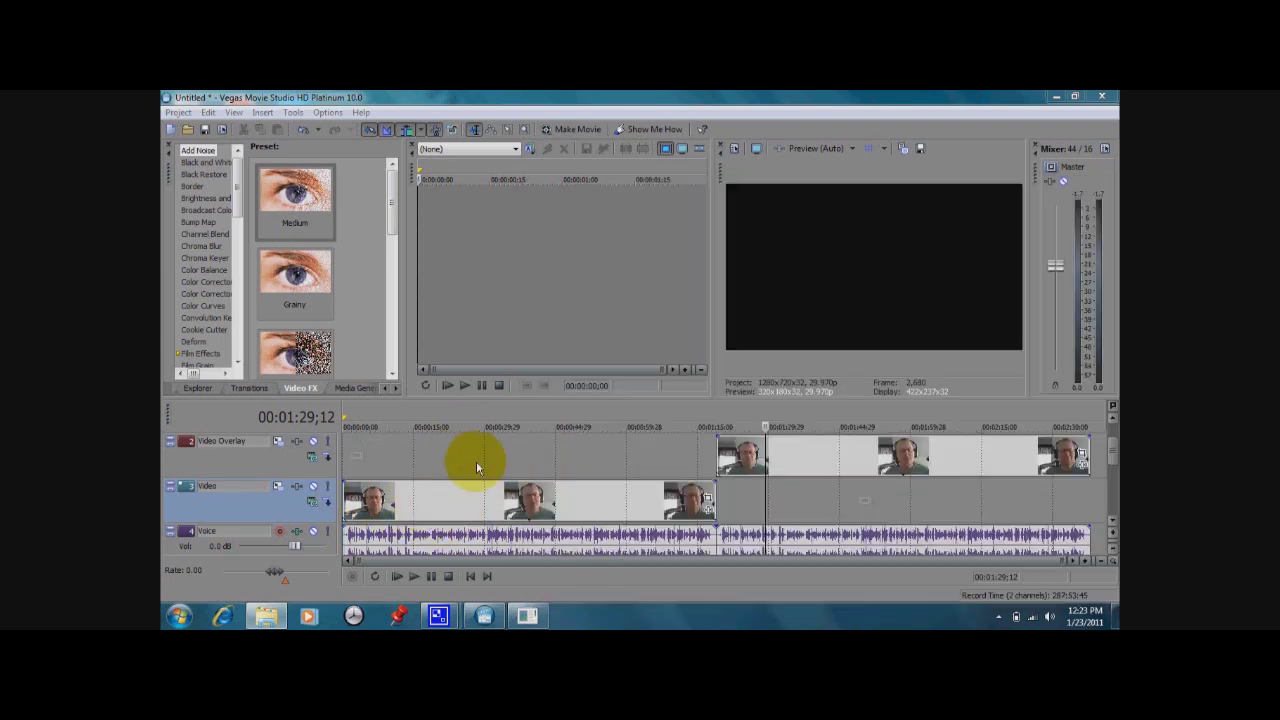
pyautogui.click(458, 461)
pyautogui.click(731, 466)
pyautogui.scroll(1, 620, 445)
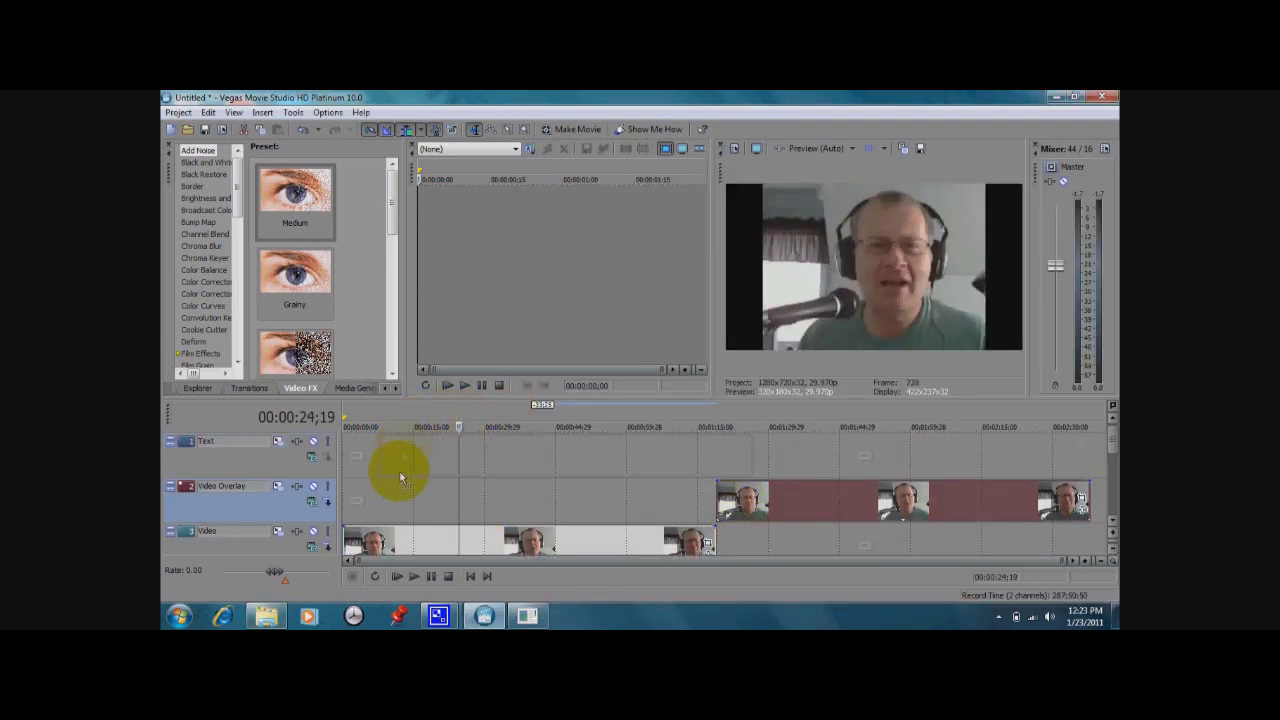
# Move the second copy's overlay clips to the timeline start at 0:00.
pyautogui.moveTo(400, 478); pyautogui.dragTo(358, 497)
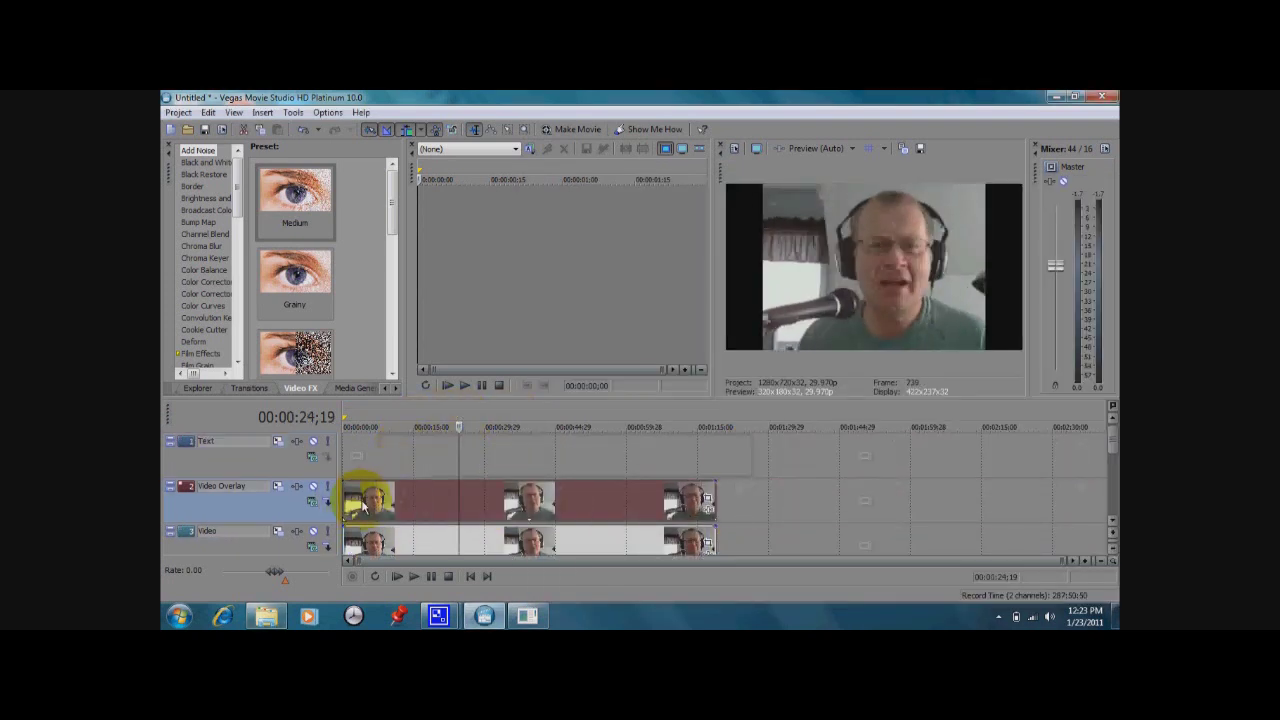
pyautogui.click(1113, 521)
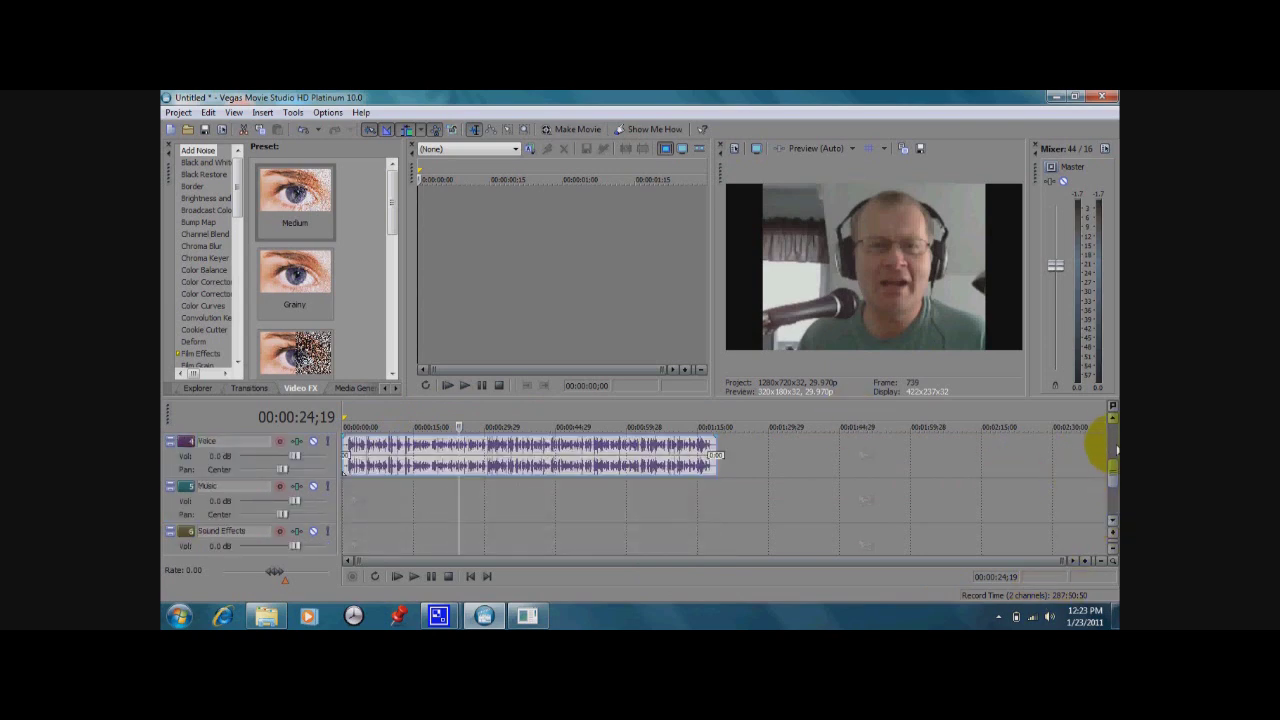
pyautogui.click(1113, 418)
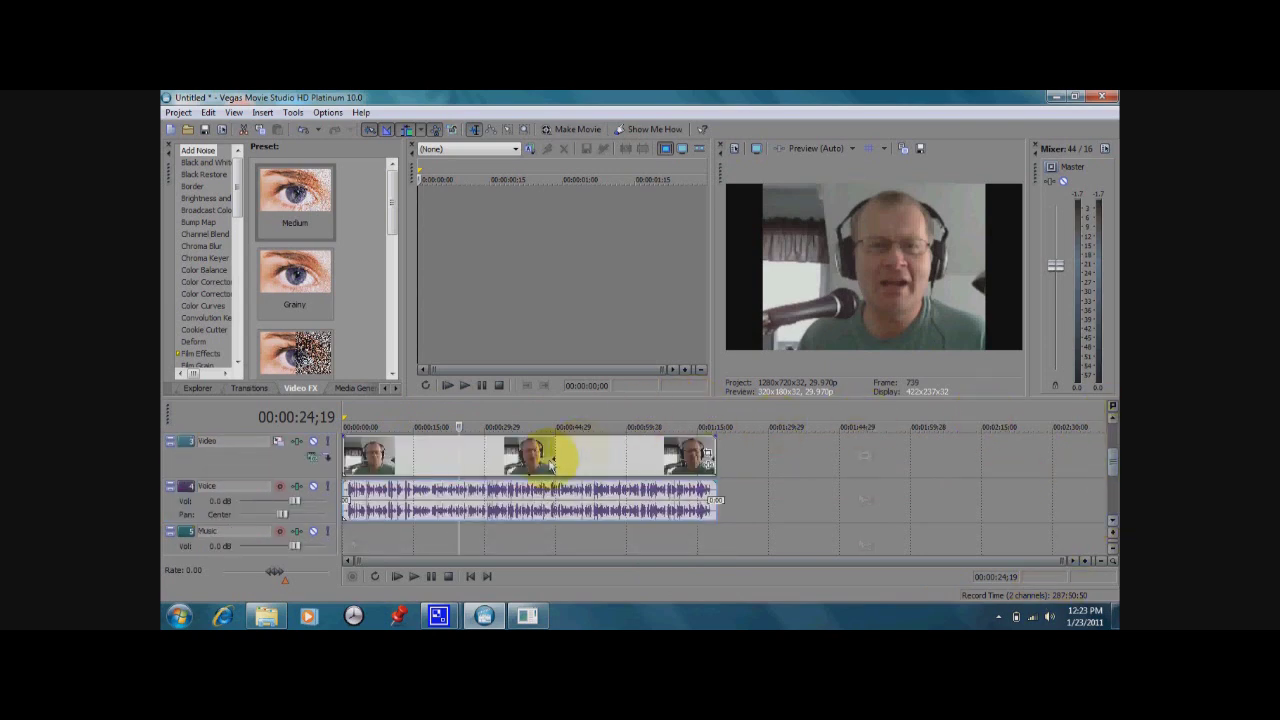
# Paste a copy of the Voice audio event onto the empty Music track.
pyautogui.click(428, 491)
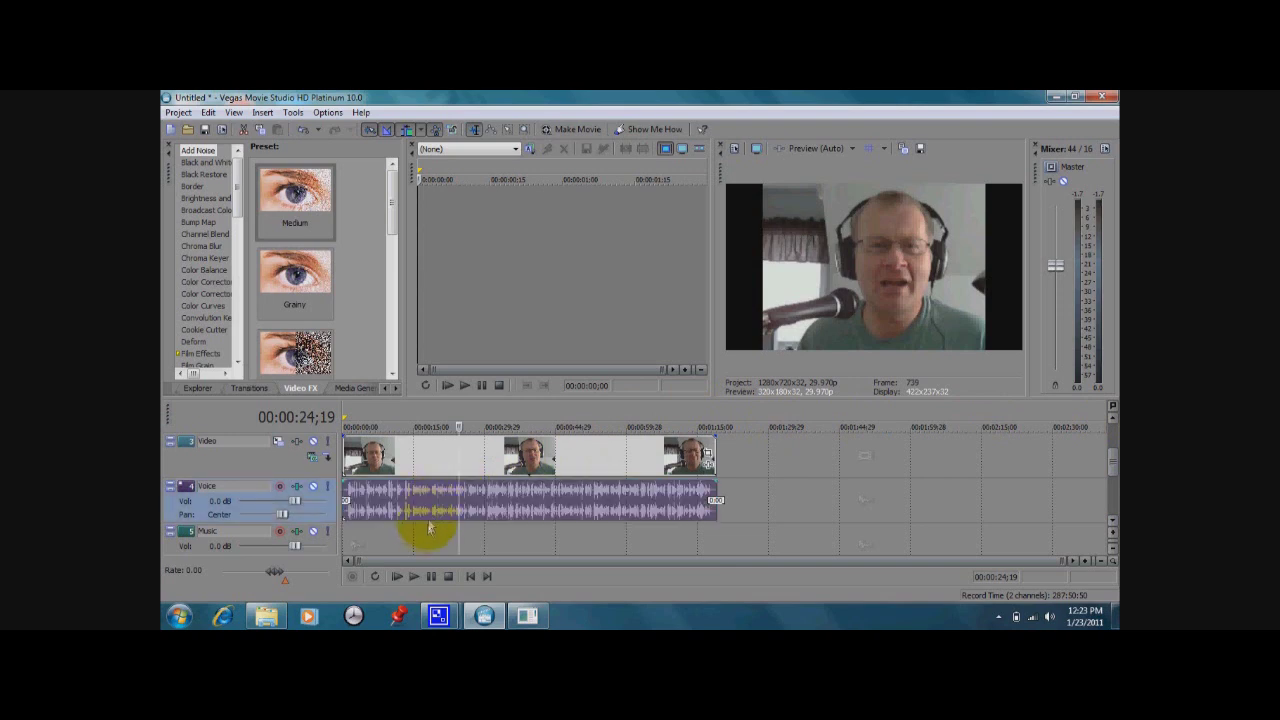
pyautogui.click(424, 540)
pyautogui.hotkey('ctrl', 'v')
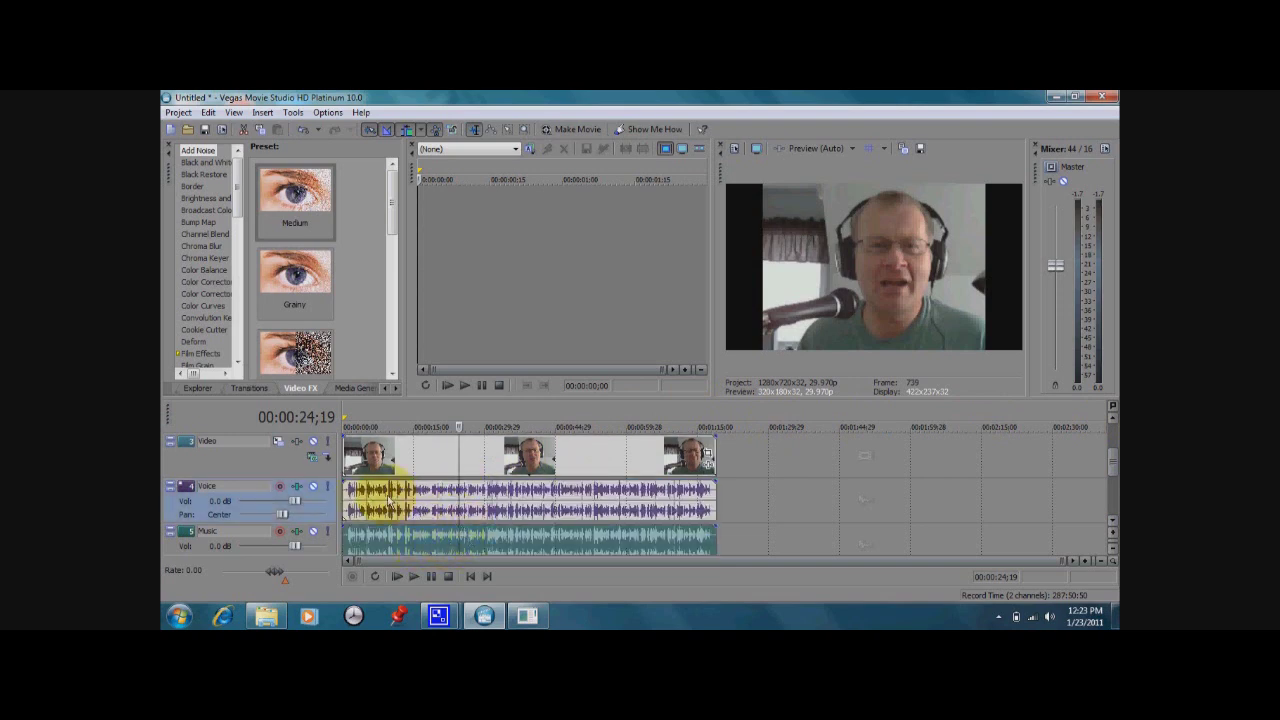
pyautogui.scroll(5, 423, 470)
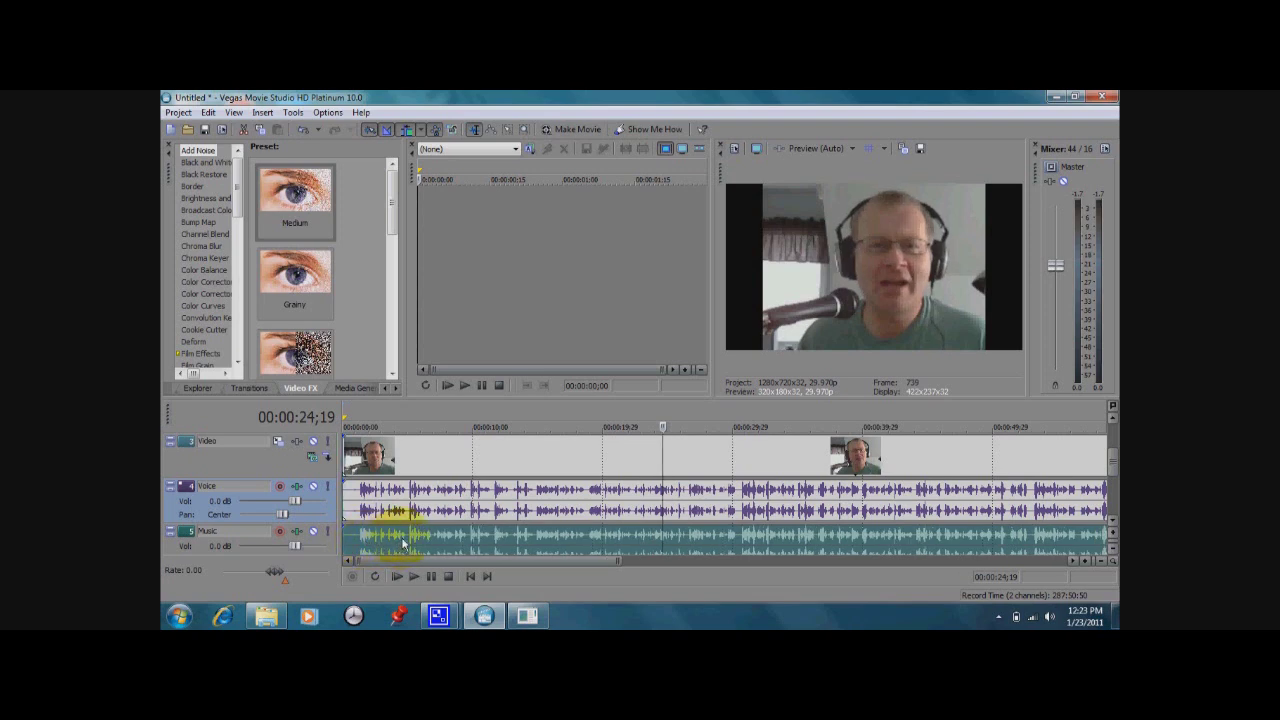
pyautogui.click(403, 543)
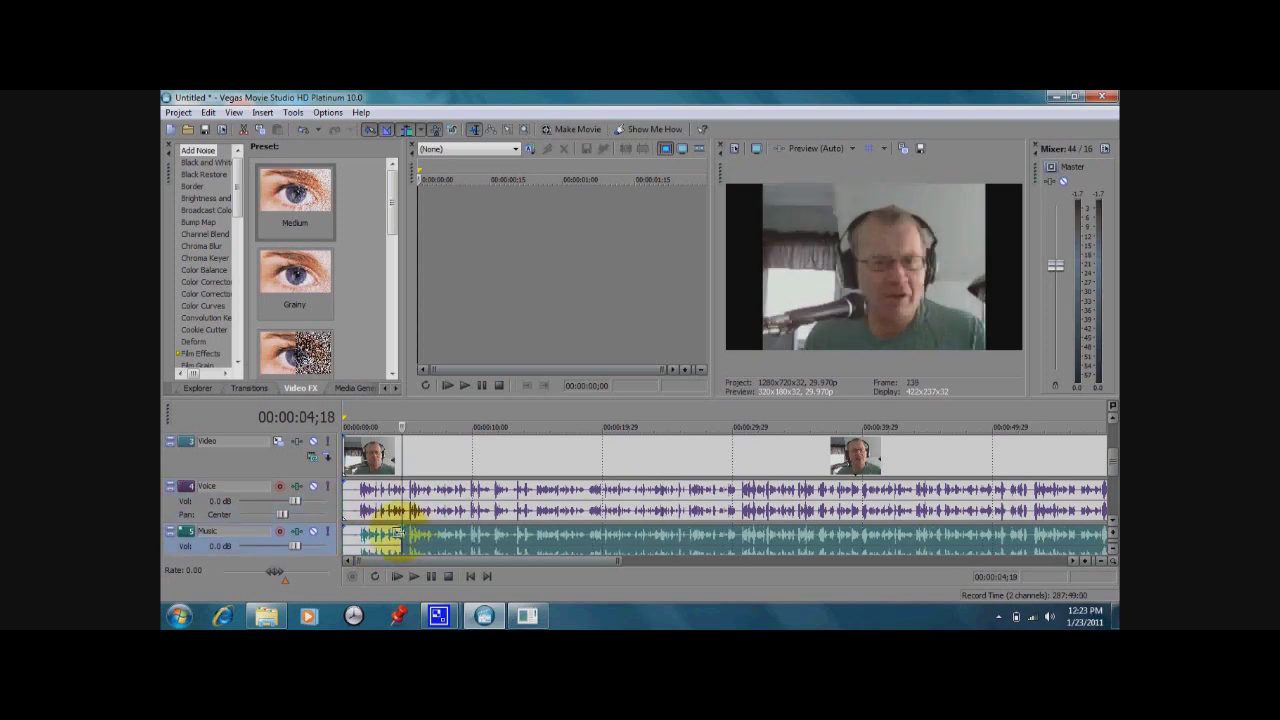
# Slide the Music-track audio event later on the timeline.
pyautogui.click(369, 541)
pyautogui.rightClick(360, 538)
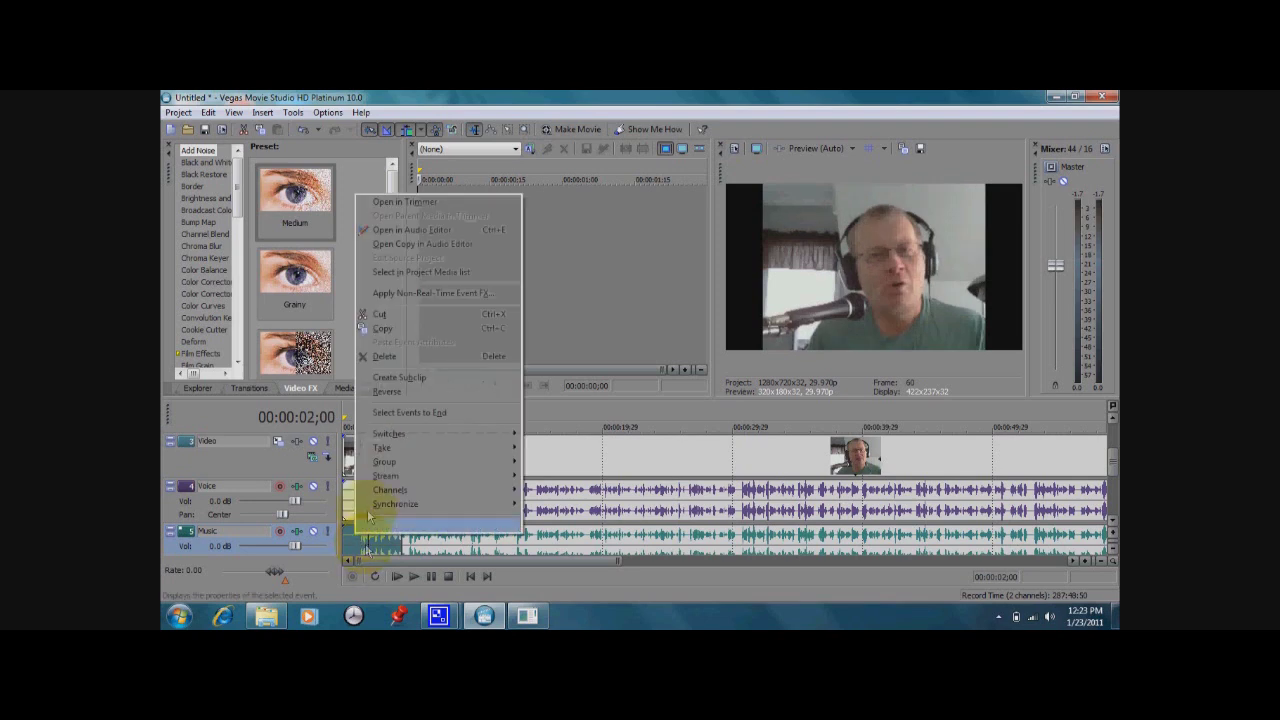
pyautogui.click(368, 358)
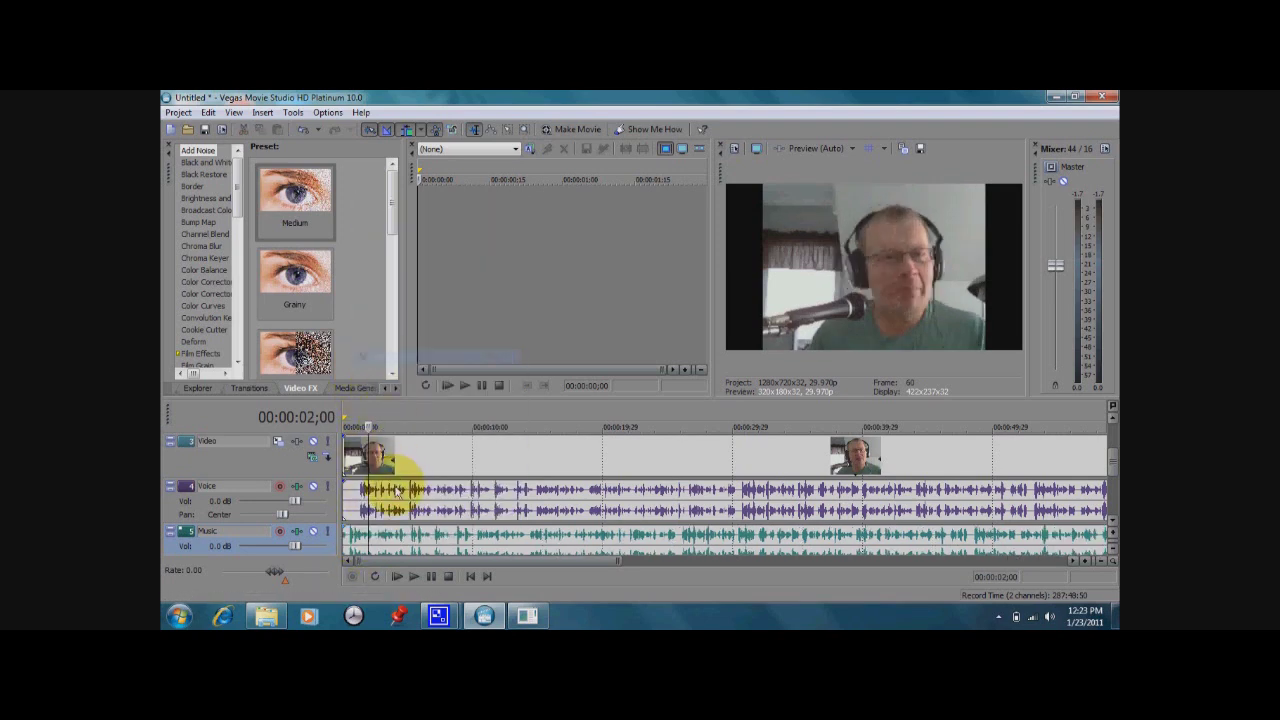
pyautogui.moveTo(383, 541); pyautogui.dragTo(444, 548)
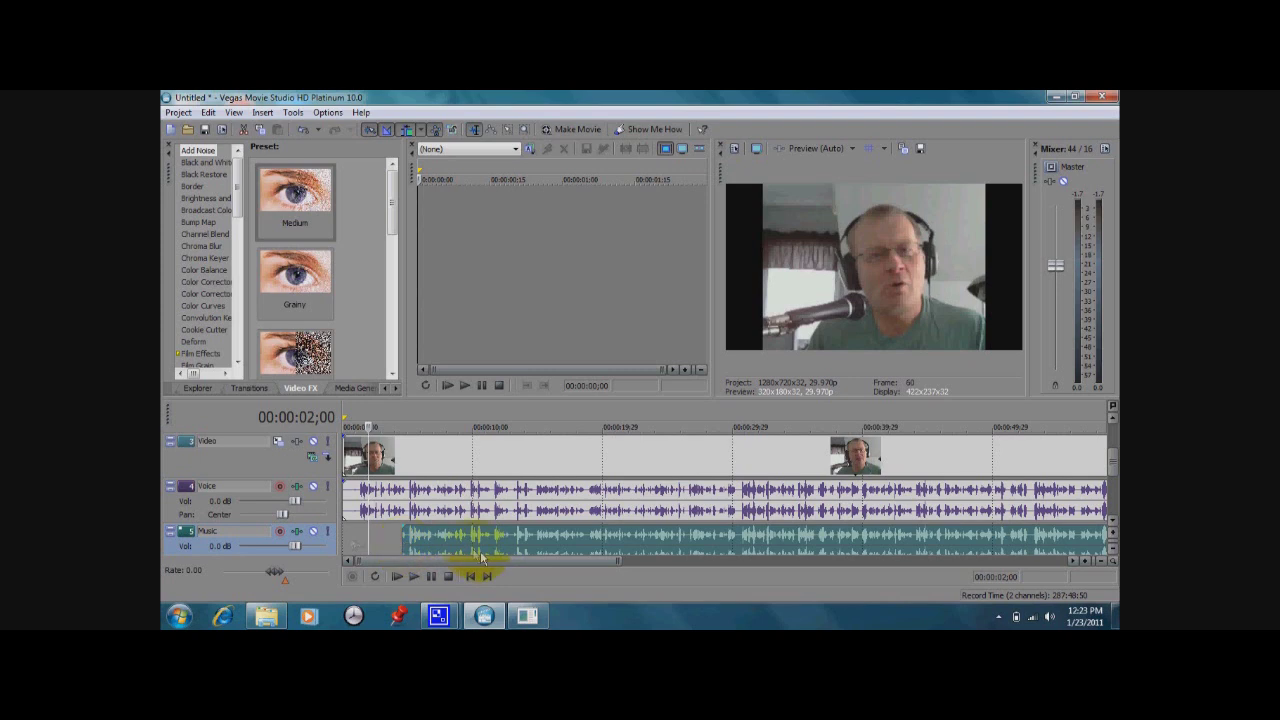
# Play back and nudge the Music audio slightly earlier until it syncs with Voice.
pyautogui.click(405, 505)
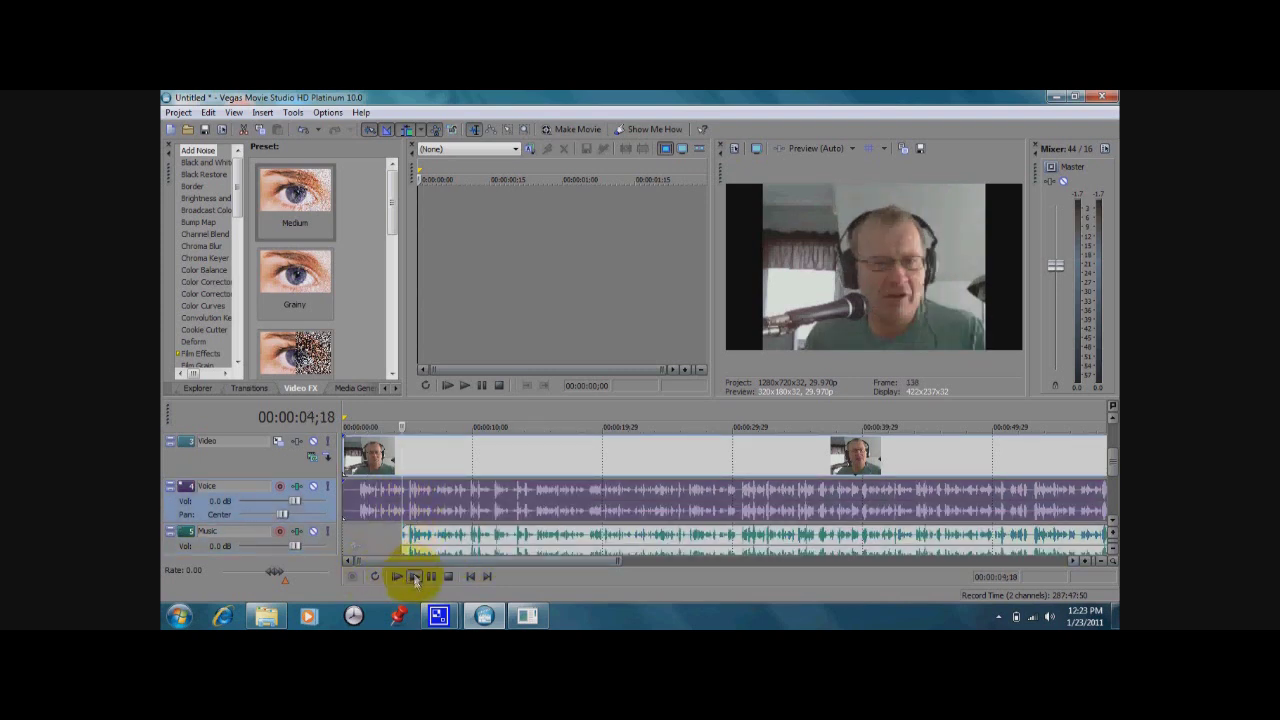
pyautogui.click(414, 577)
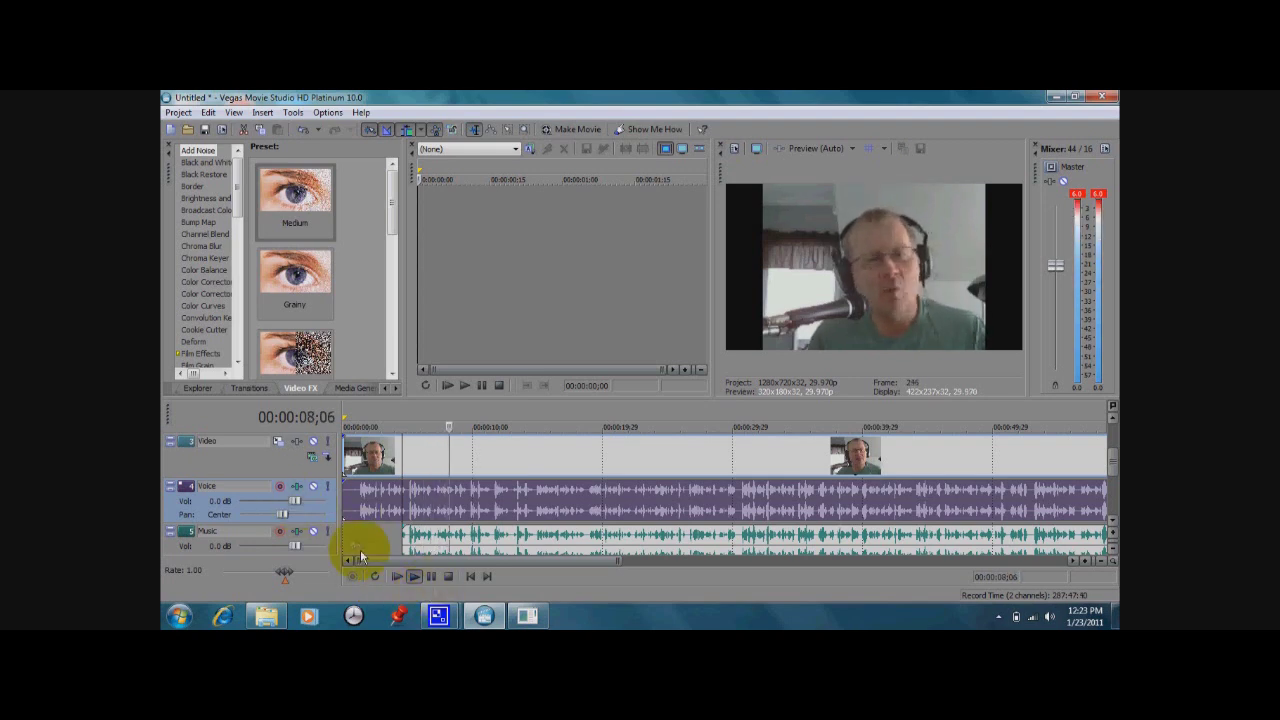
pyautogui.click(500, 545)
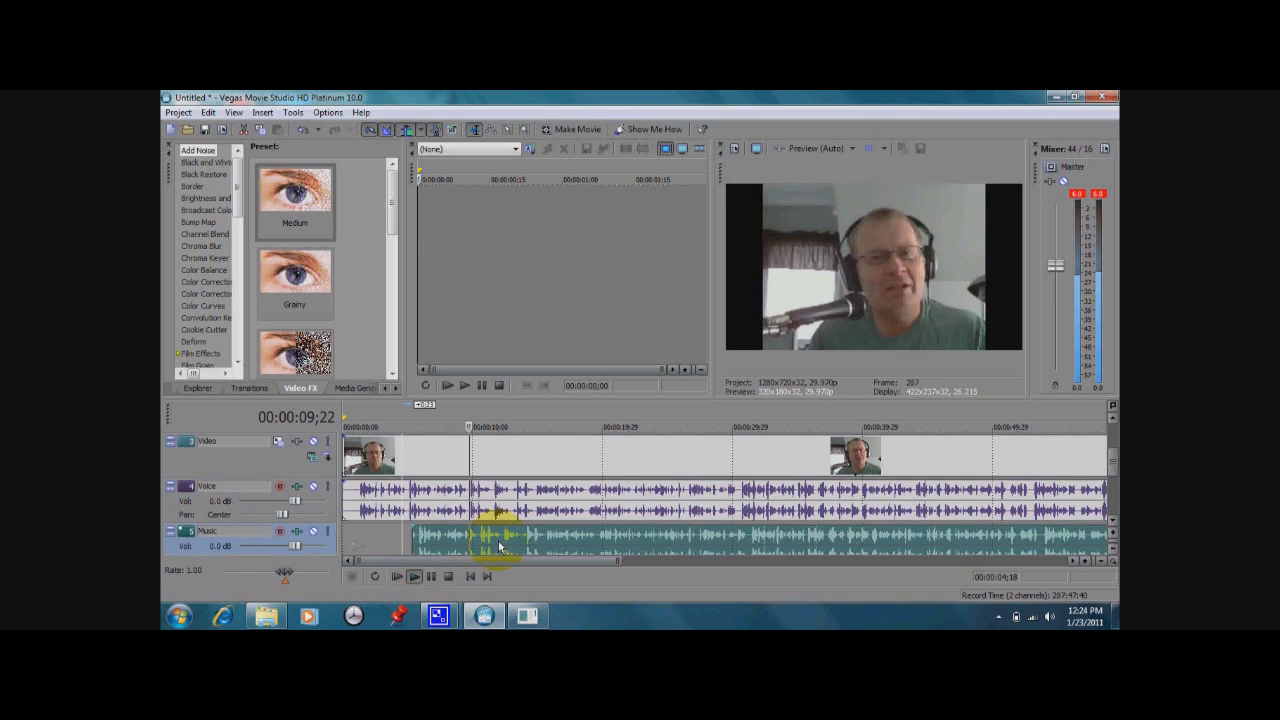
pyautogui.moveTo(500, 545); pyautogui.dragTo(492, 545)
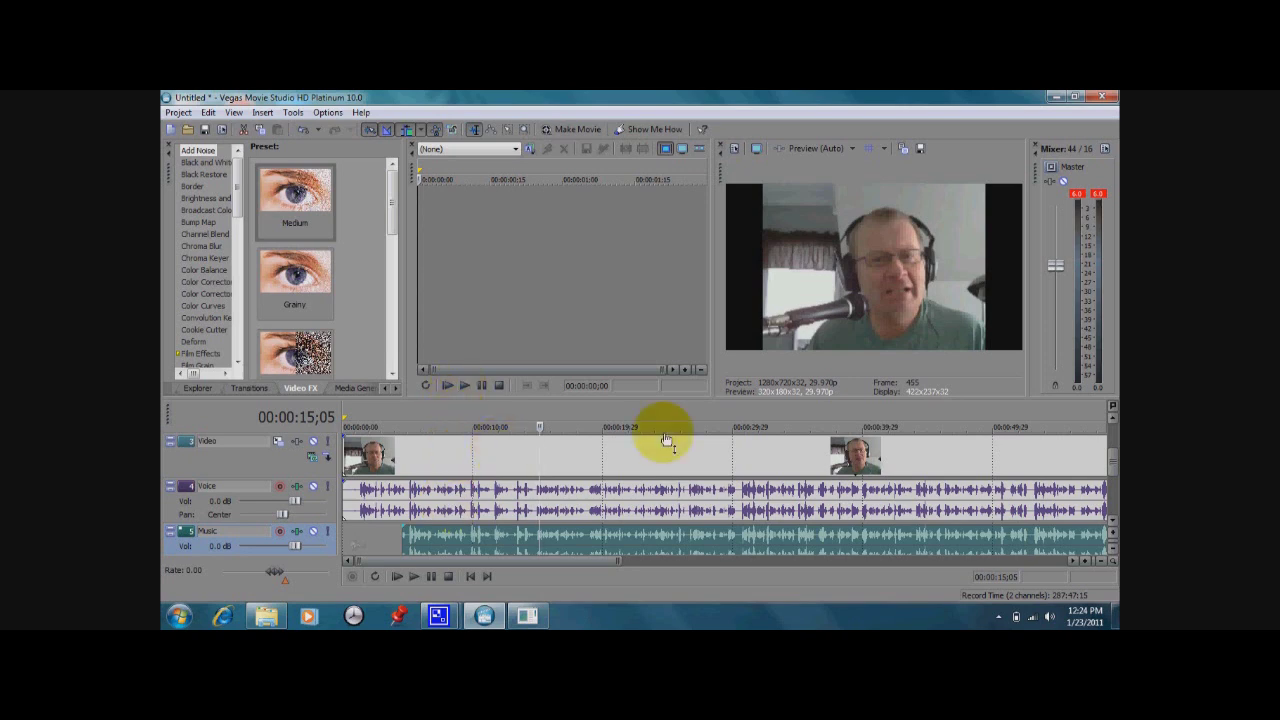
# Select the events on the Video Overlay, Video, Voice and Music tracks together.
pyautogui.click(1113, 420)
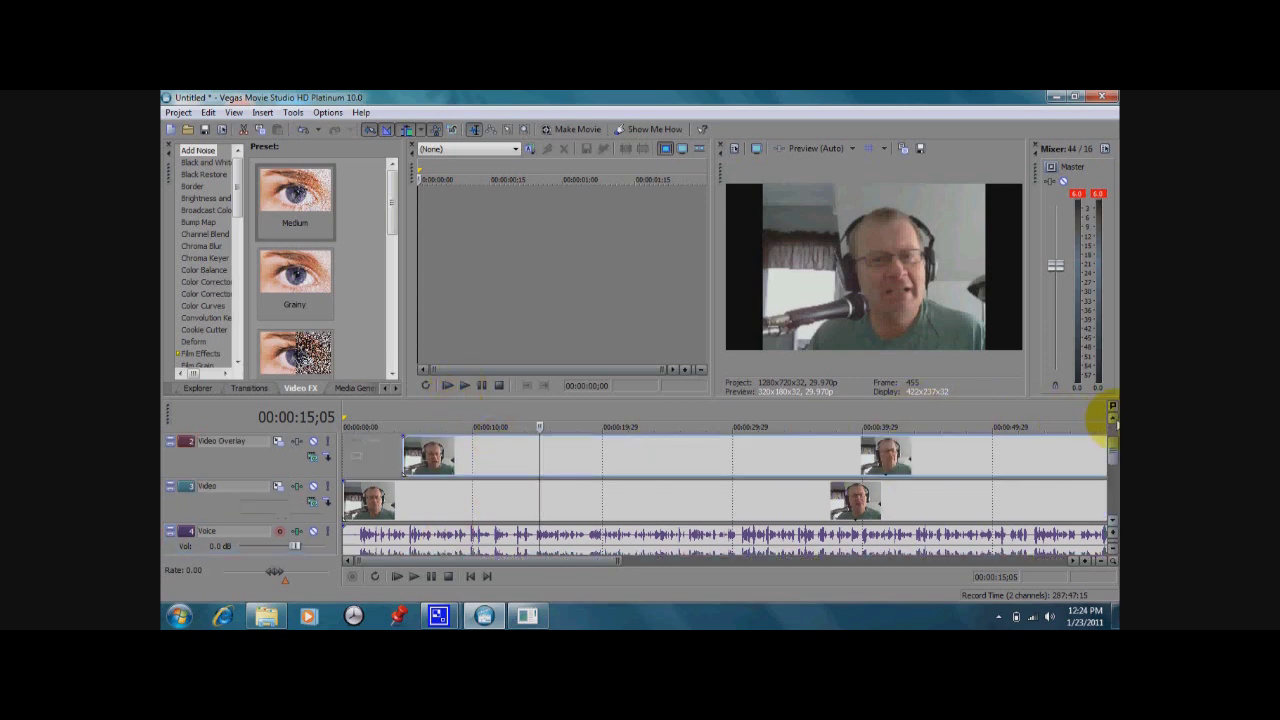
pyautogui.click(1113, 420)
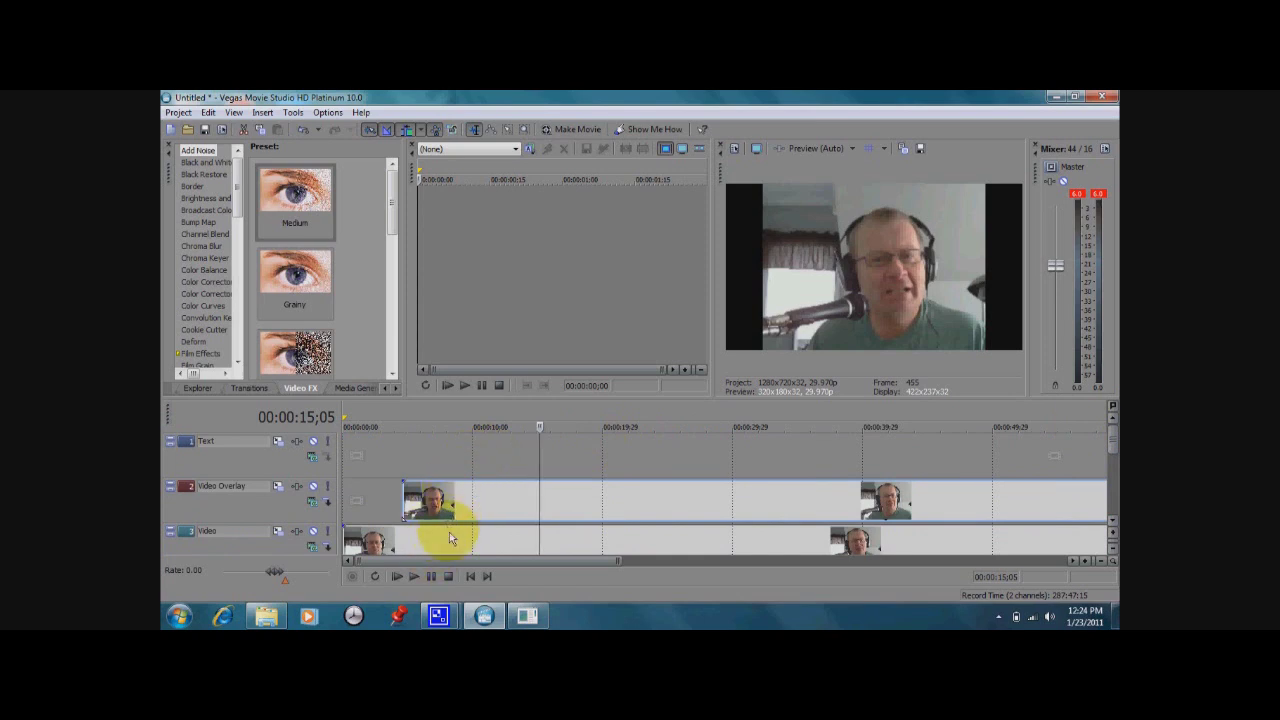
pyautogui.click(467, 505)
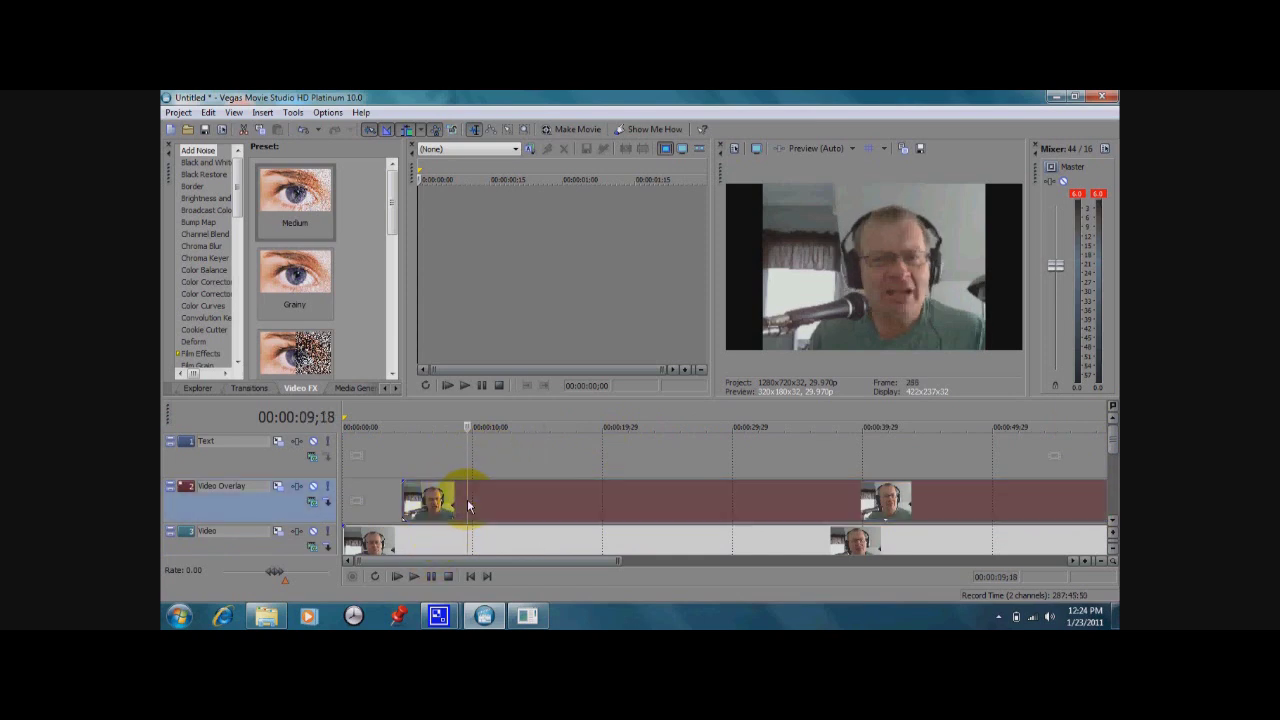
pyautogui.click(498, 543)
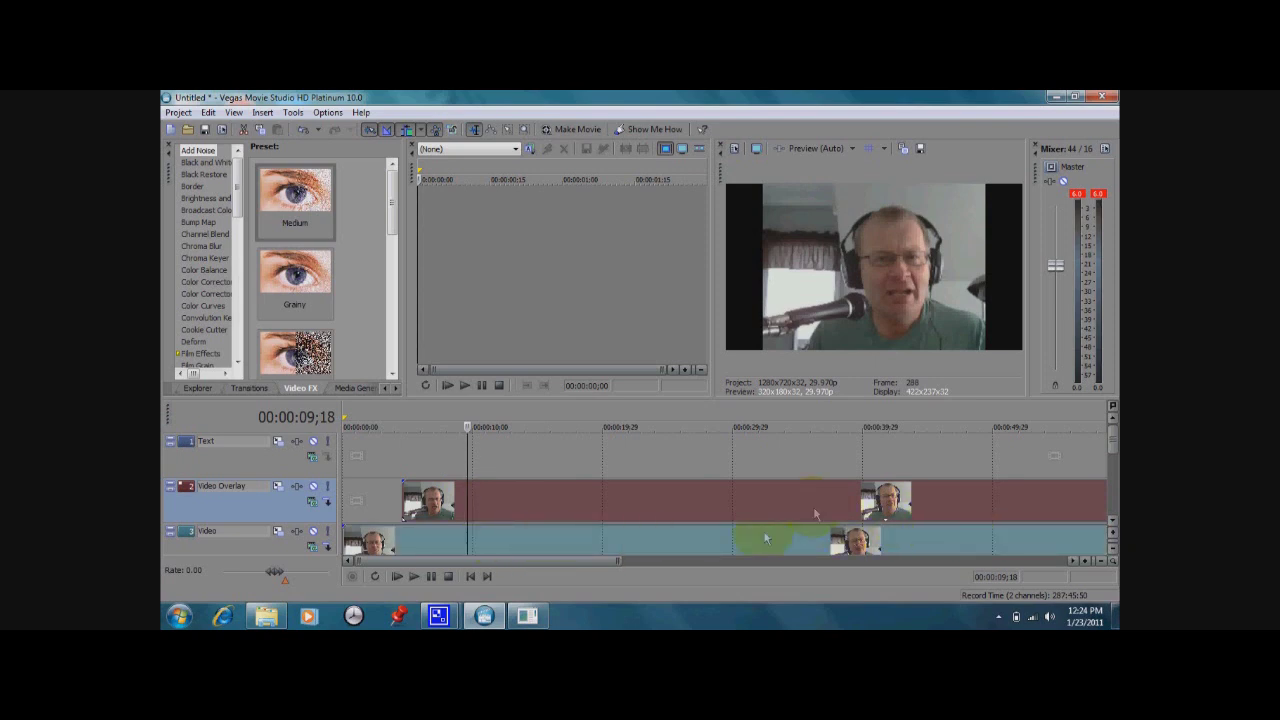
pyautogui.click(1113, 522)
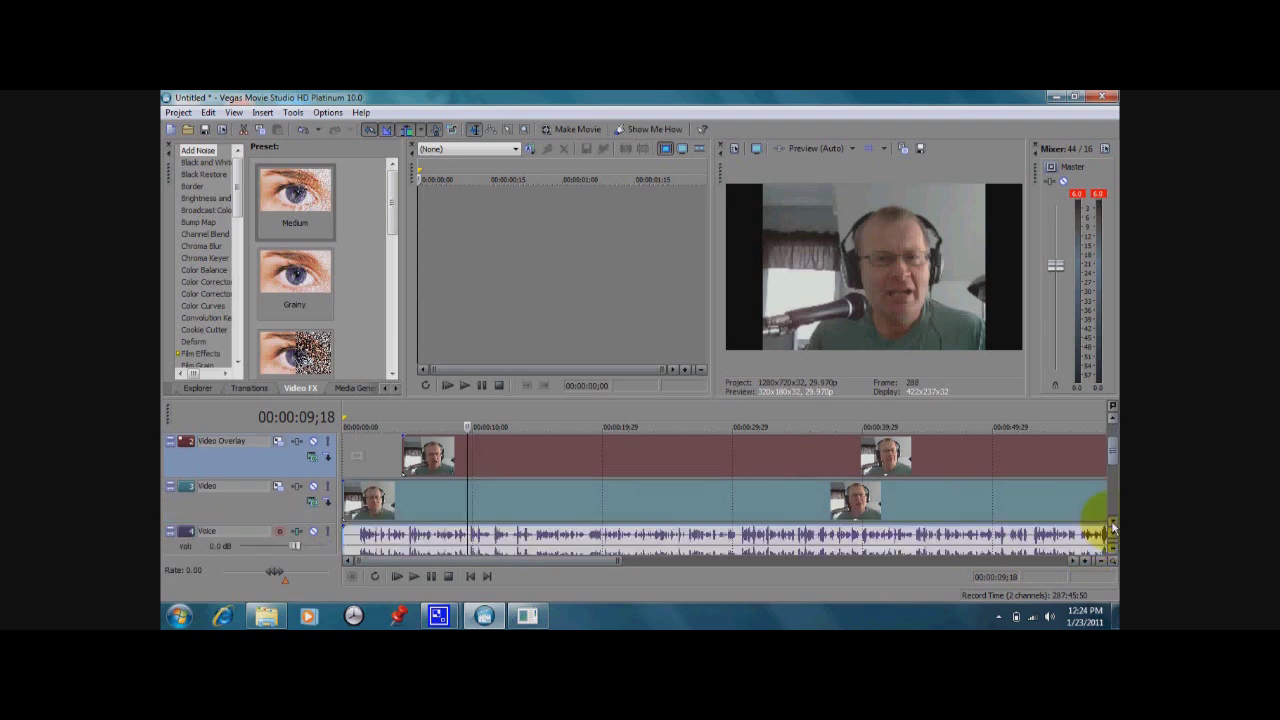
pyautogui.click(1113, 522)
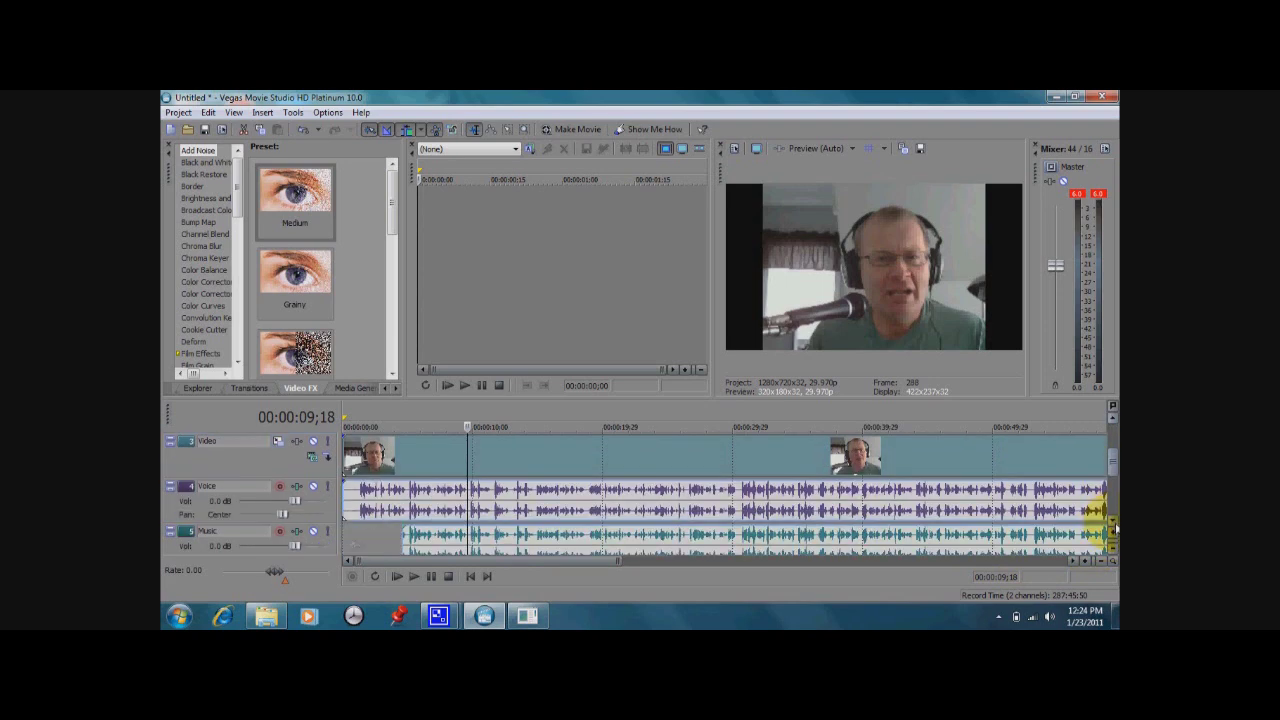
pyautogui.click(612, 497)
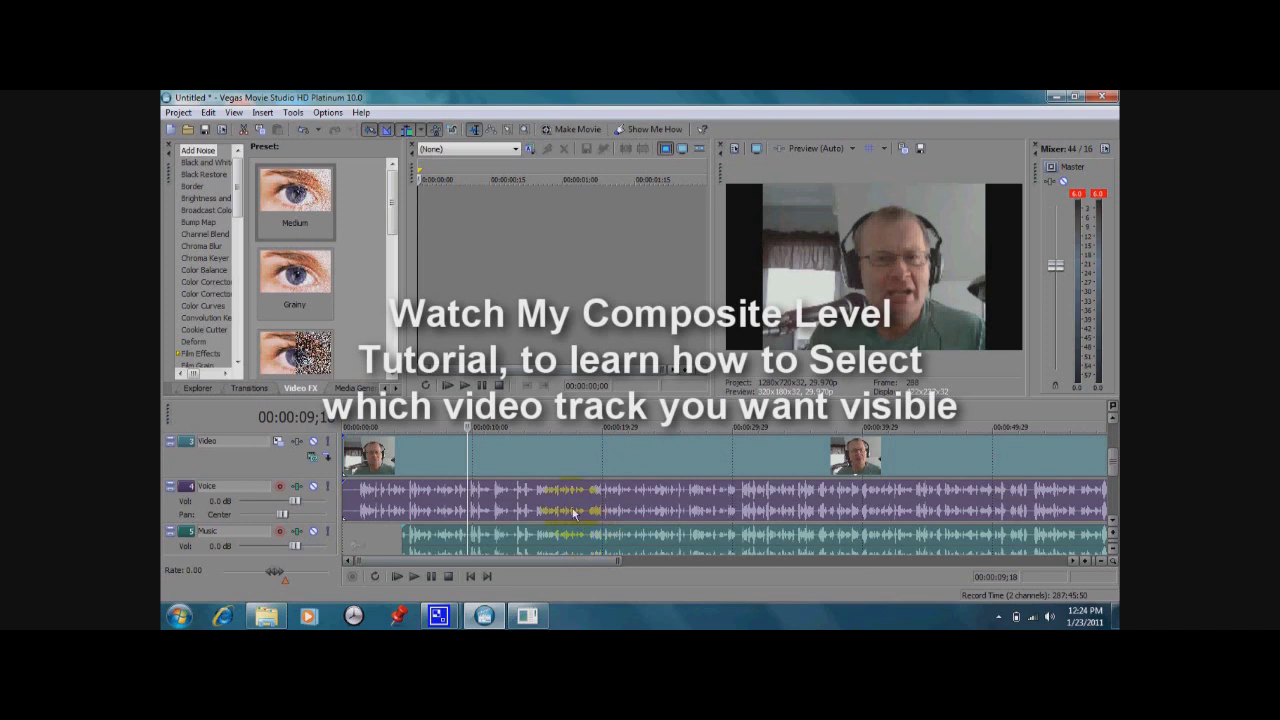
# Group the selected events as a new group and drag it later to test.
pyautogui.rightClick(564, 460)
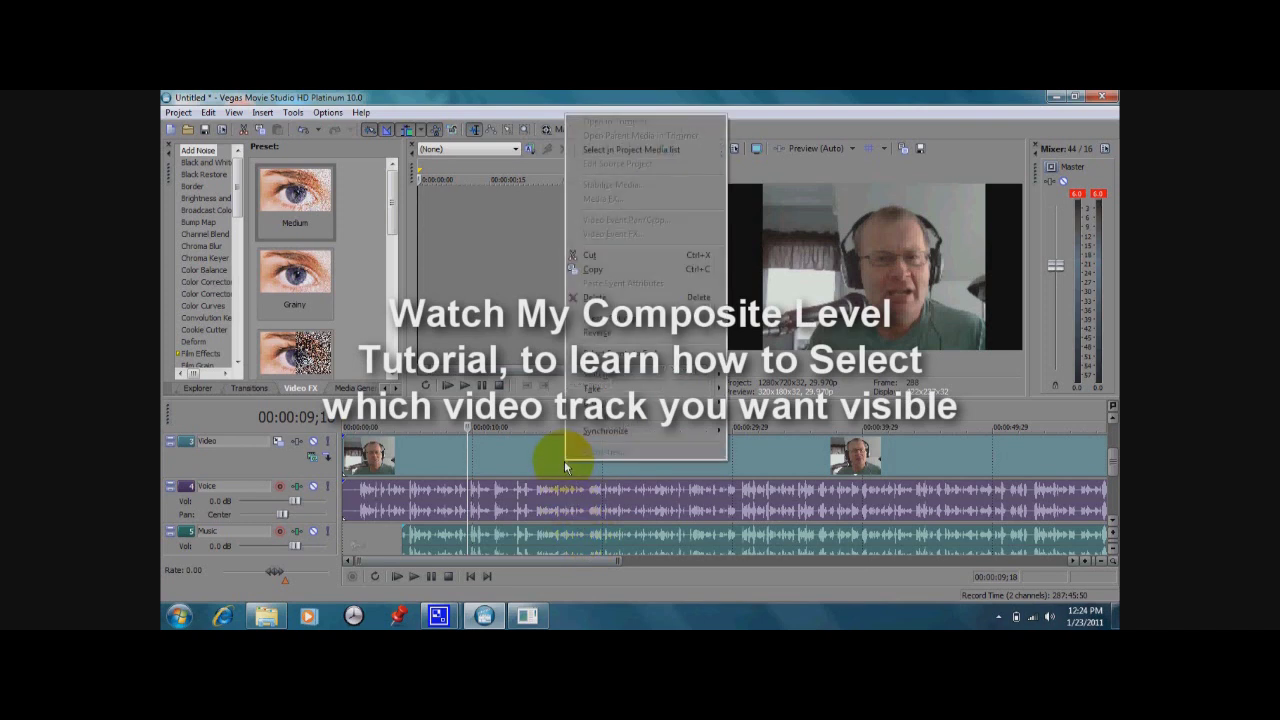
pyautogui.moveTo(719, 419)
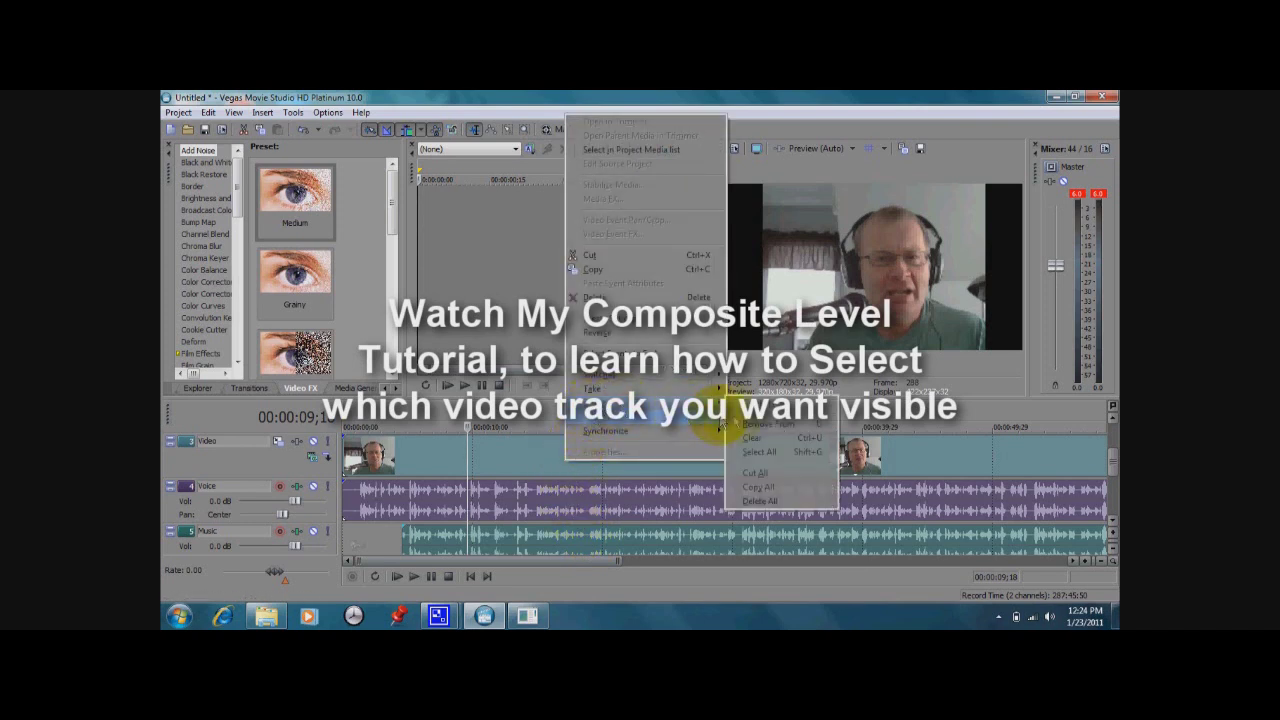
pyautogui.click(745, 451)
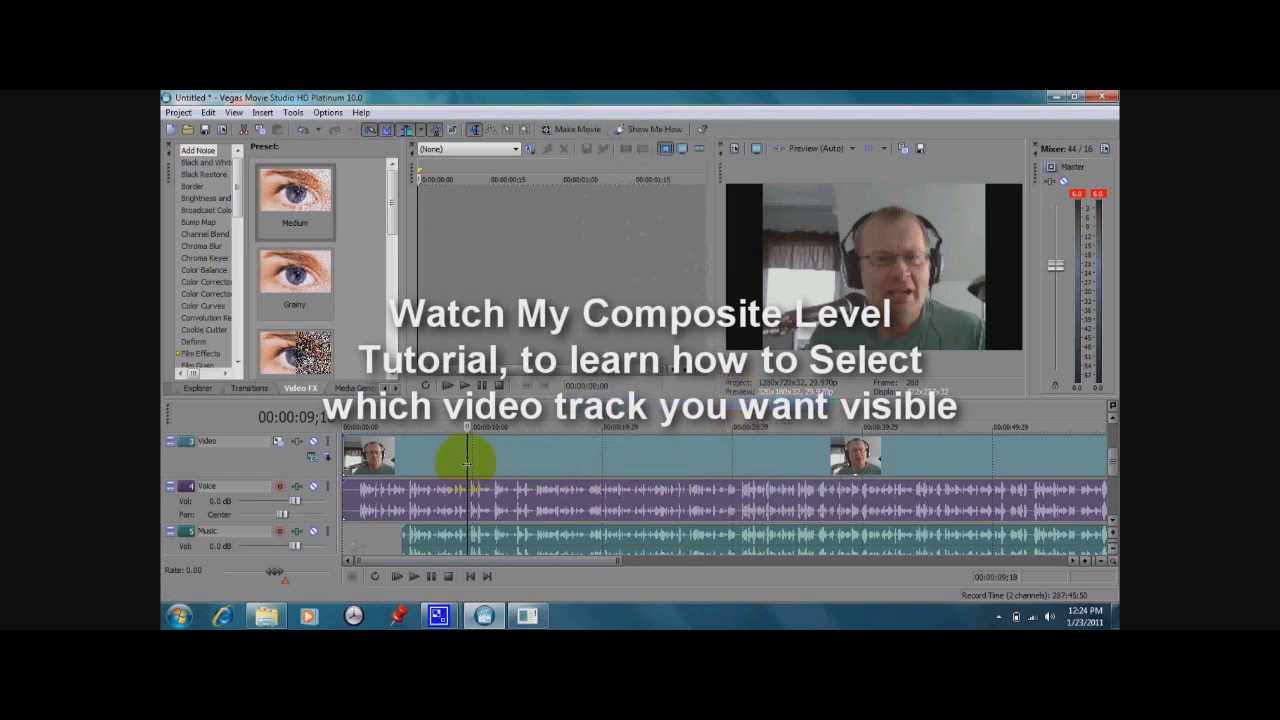
pyautogui.click(389, 459)
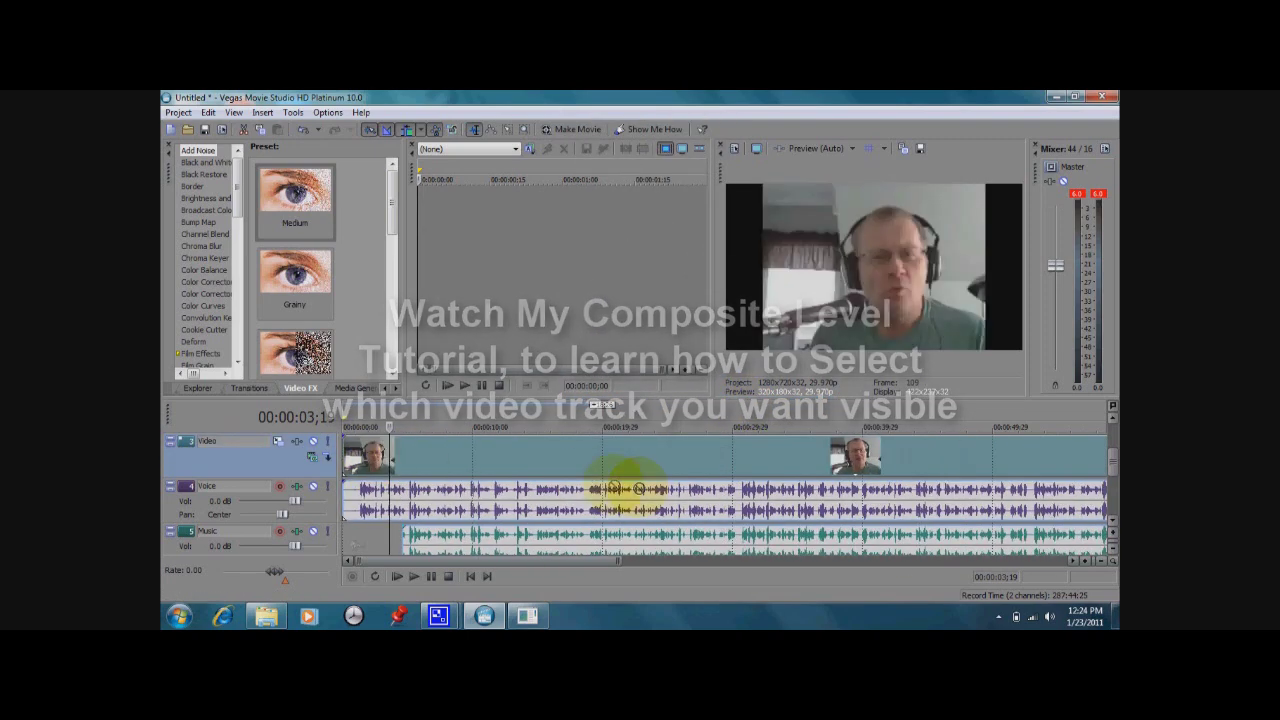
pyautogui.moveTo(372, 462); pyautogui.dragTo(462, 470)
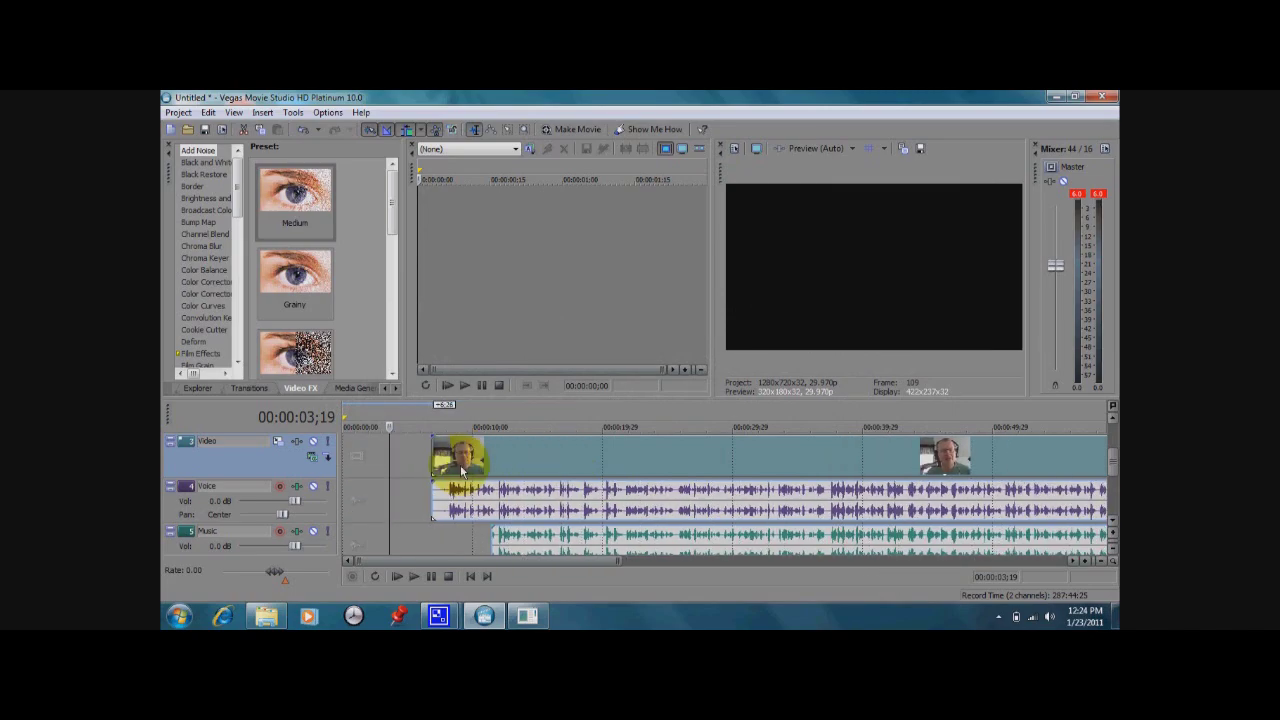